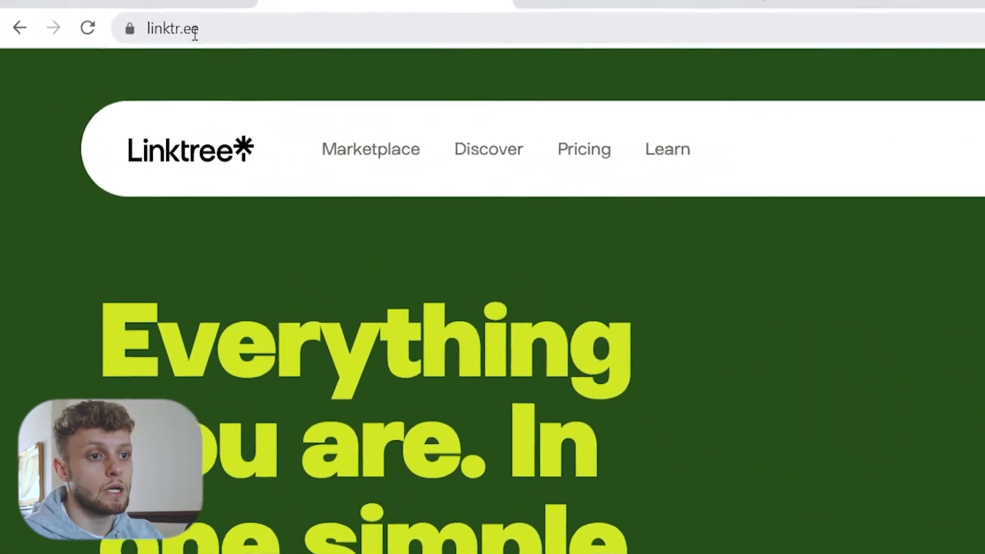
- Open the free account sign-up form from the linktr.ee home page
{"action": "left_click", "coordinate": [132, 18]}
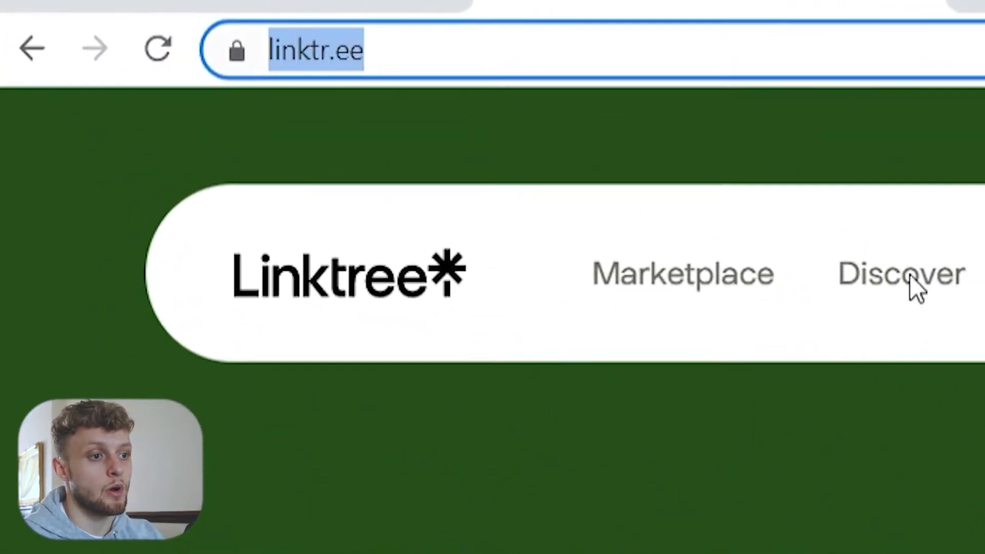
{"action": "left_click", "coordinate": [579, 188]}
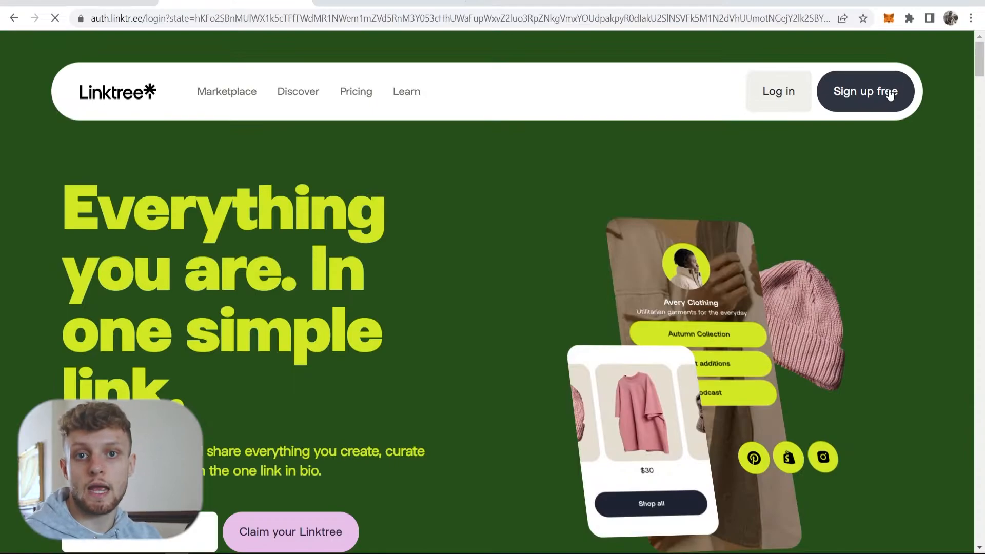
{"action": "left_click", "coordinate": [877, 100]}
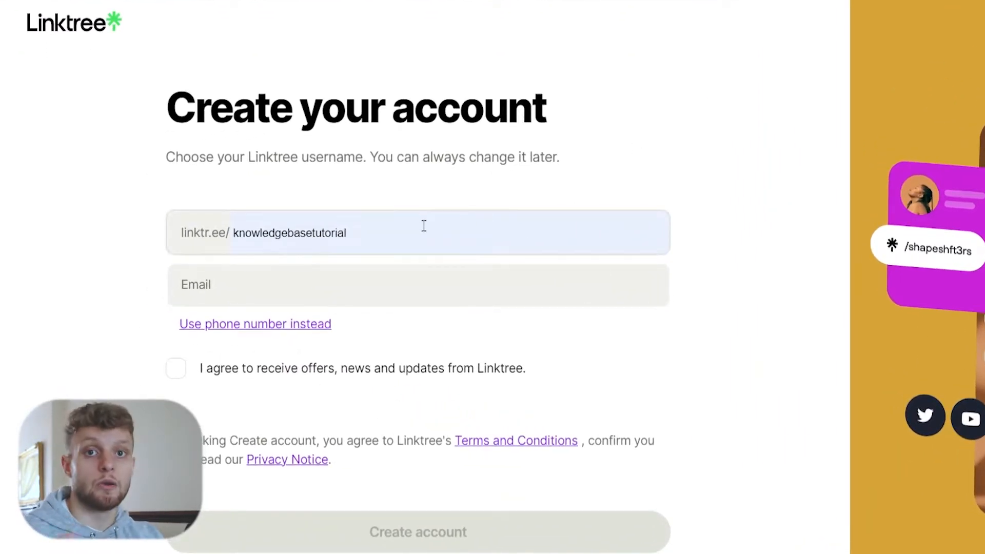
- Replace the prefilled Linktree username with "videoexample" in the account creation form
{"action": "left_click_drag", "start_coordinate": [415, 229], "coordinate": [233, 235]}
{"action": "key", "text": "BackSpace"}
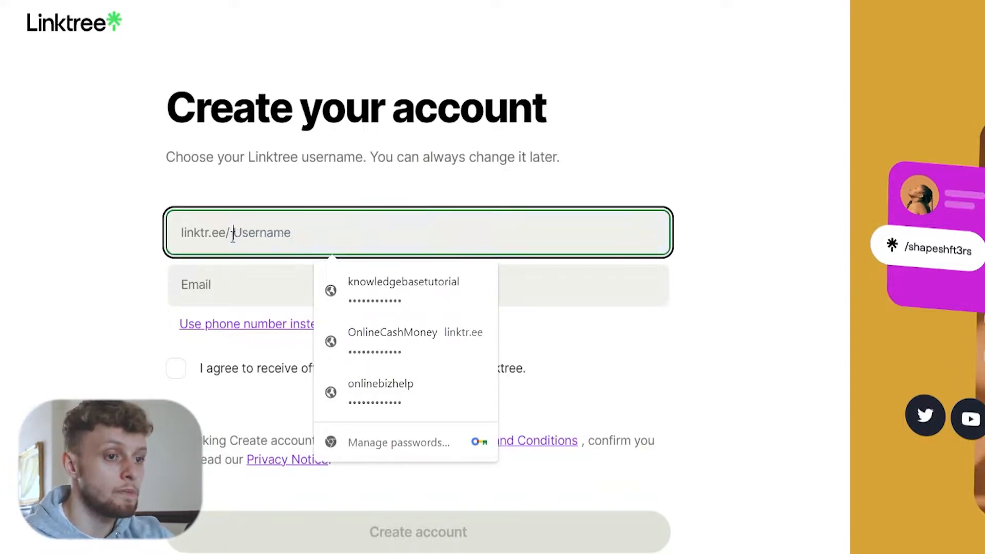
{"action": "left_click", "coordinate": [139, 220]}
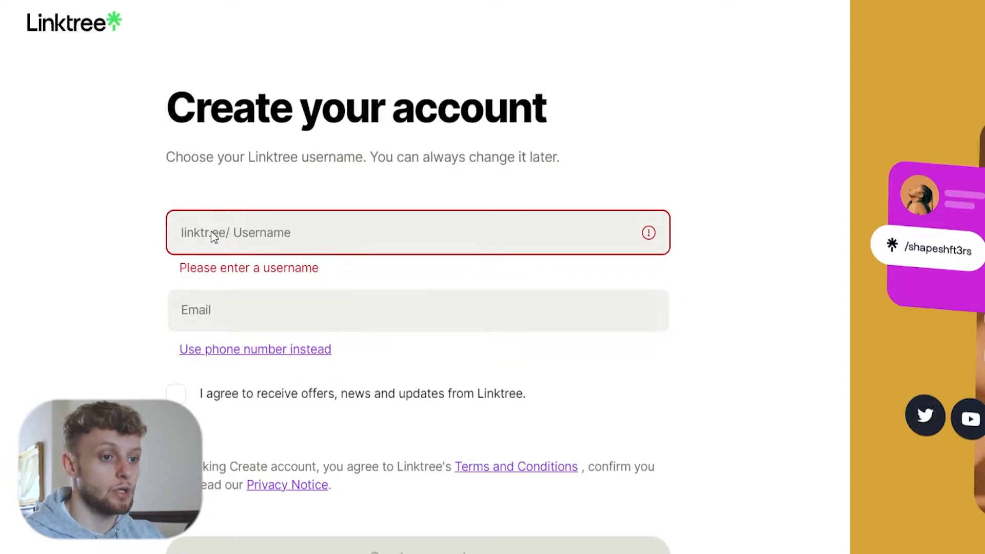
{"action": "left_click", "coordinate": [335, 234]}
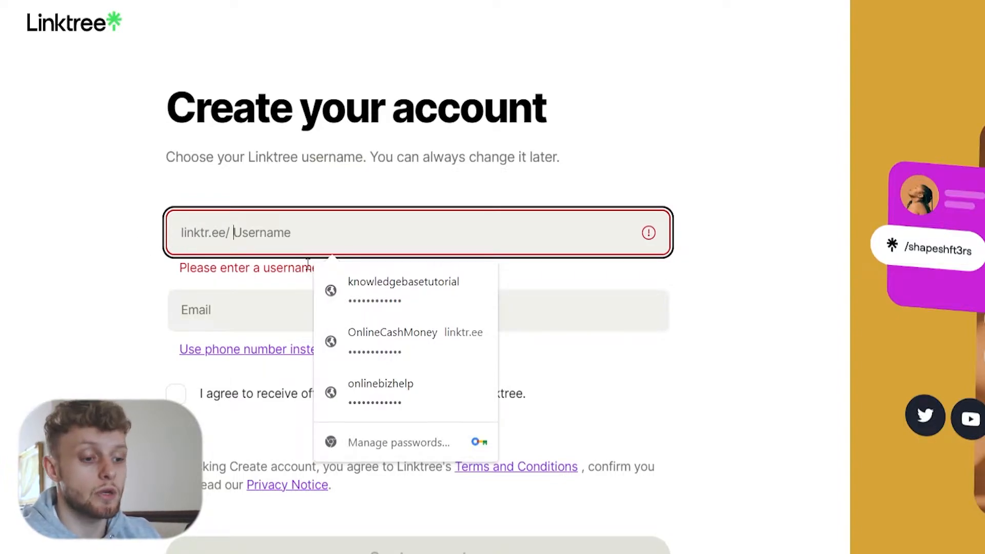
{"action": "type", "text": "videoexample"}
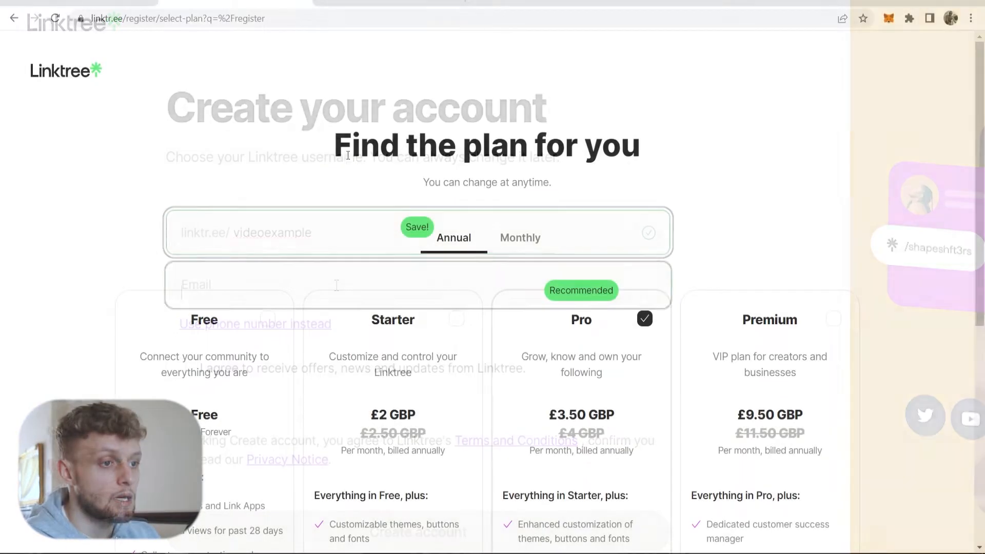
- Choose the Free plan, join with it and continue to the new Linktree's admin page
{"action": "left_click_drag", "start_coordinate": [334, 146], "coordinate": [639, 116]}
{"action": "left_click", "coordinate": [638, 116]}
{"action": "scroll", "coordinate": [278, 143], "scroll_direction": "down", "scroll_amount": 4}
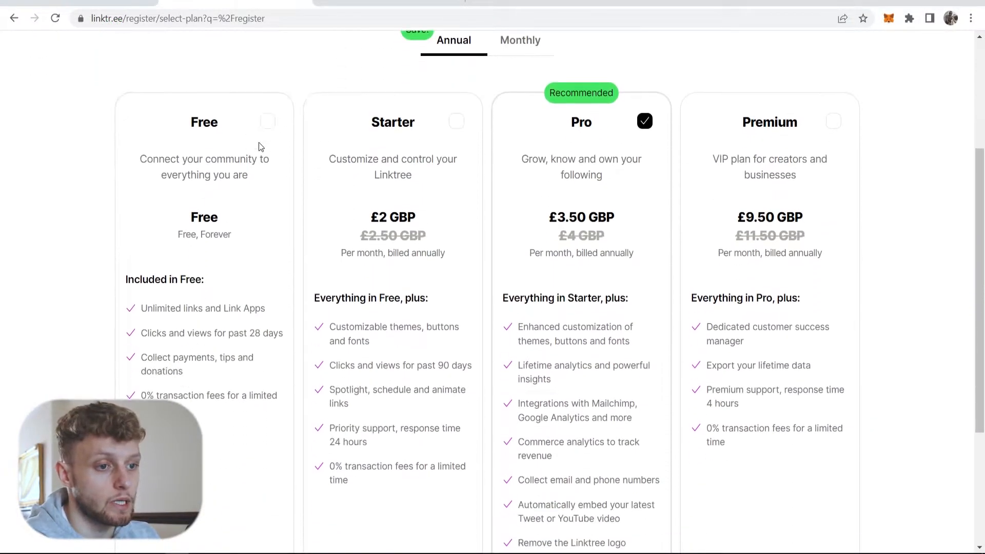
{"action": "left_click", "coordinate": [266, 122]}
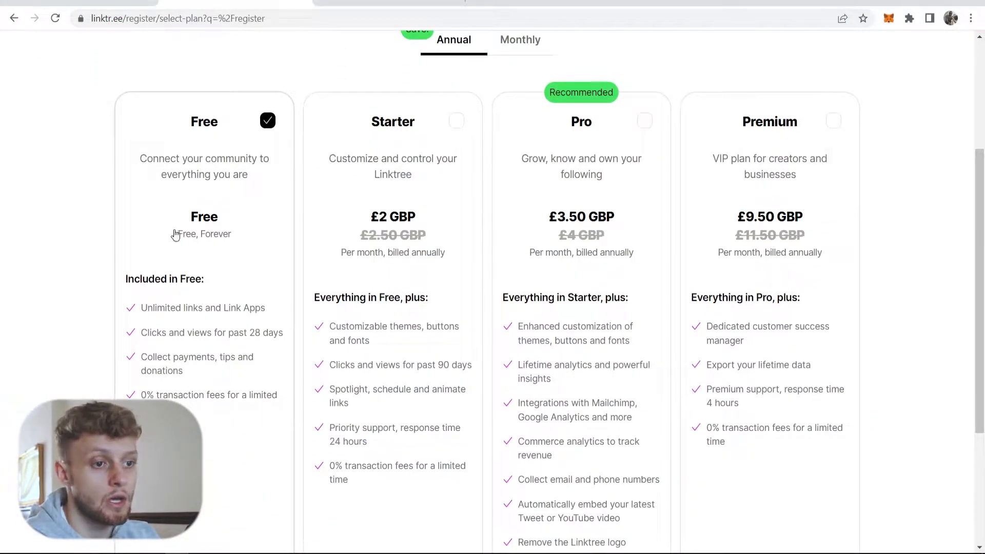
{"action": "scroll", "coordinate": [473, 435], "scroll_direction": "down", "scroll_amount": 4}
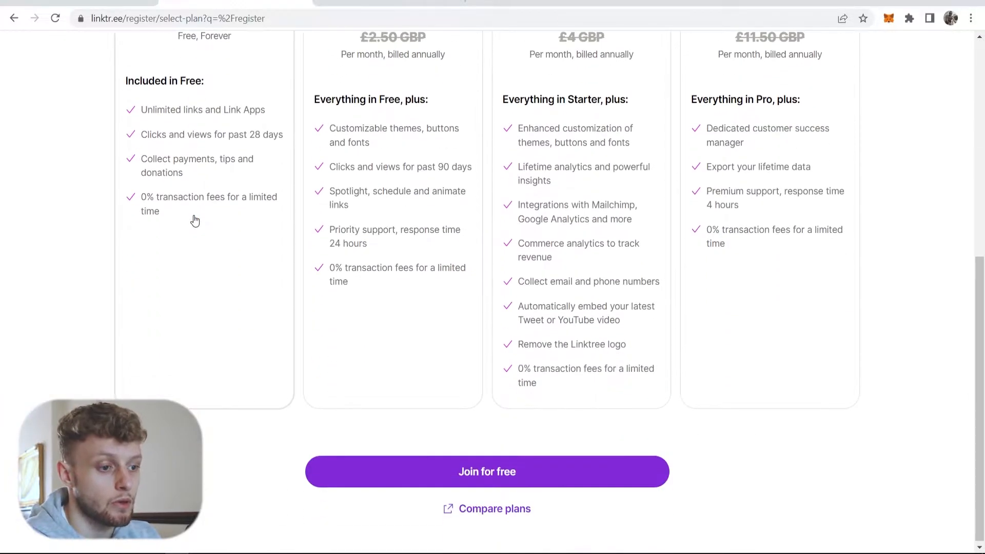
{"action": "left_click", "coordinate": [474, 473]}
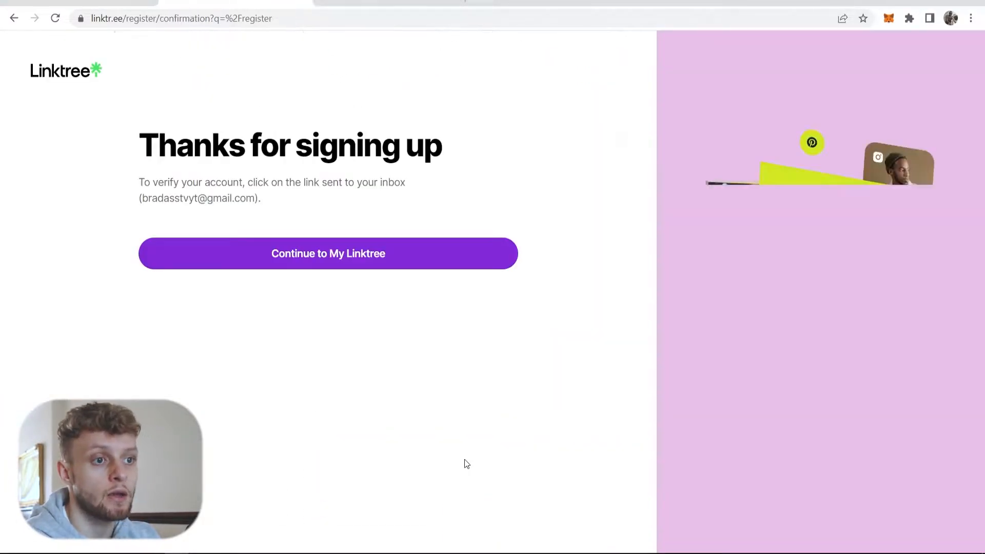
{"action": "left_click", "coordinate": [392, 262]}
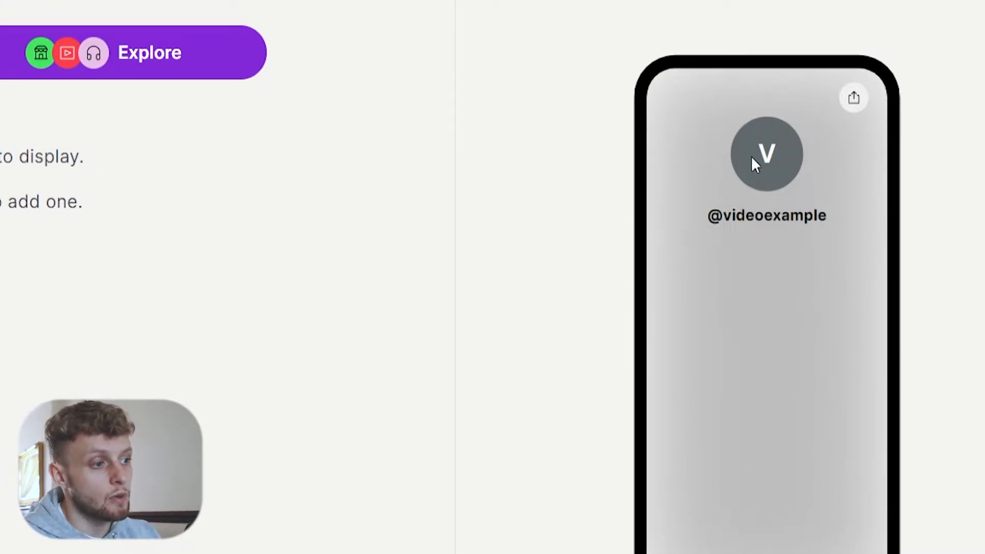
{"action": "left_click_drag", "start_coordinate": [723, 215], "coordinate": [801, 213]}
{"action": "left_click", "coordinate": [816, 216]}
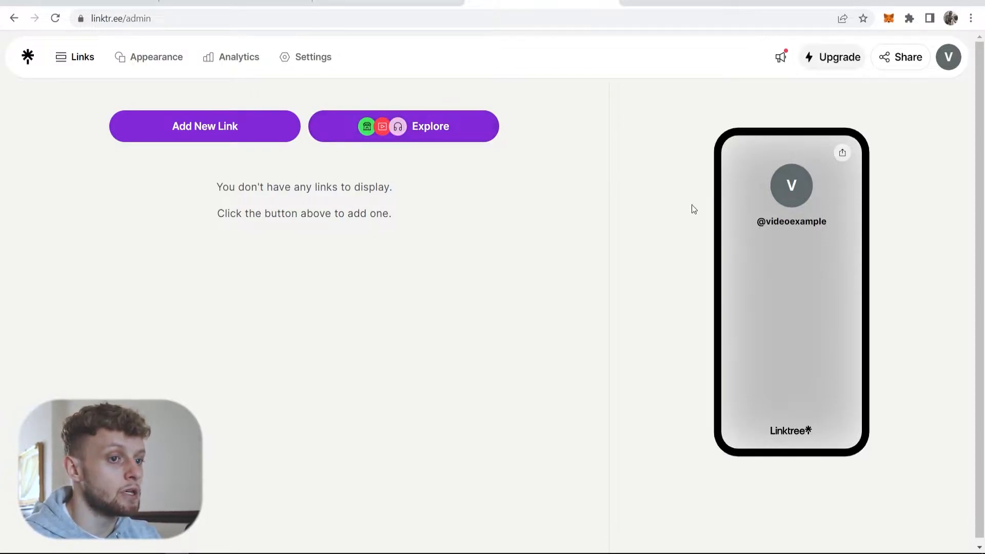
- Add a new link and fill its URL with the address copied from the KnowledgeBase YouTube channel page
{"action": "left_click", "coordinate": [247, 132]}
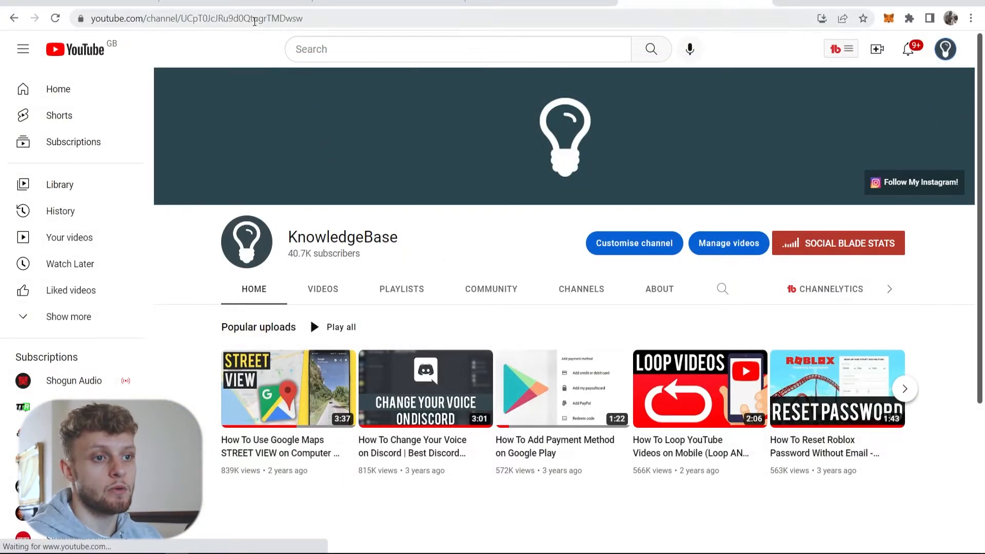
{"action": "left_click", "coordinate": [140, 18]}
{"action": "right_click", "coordinate": [186, 30]}
{"action": "left_click", "coordinate": [227, 151]}
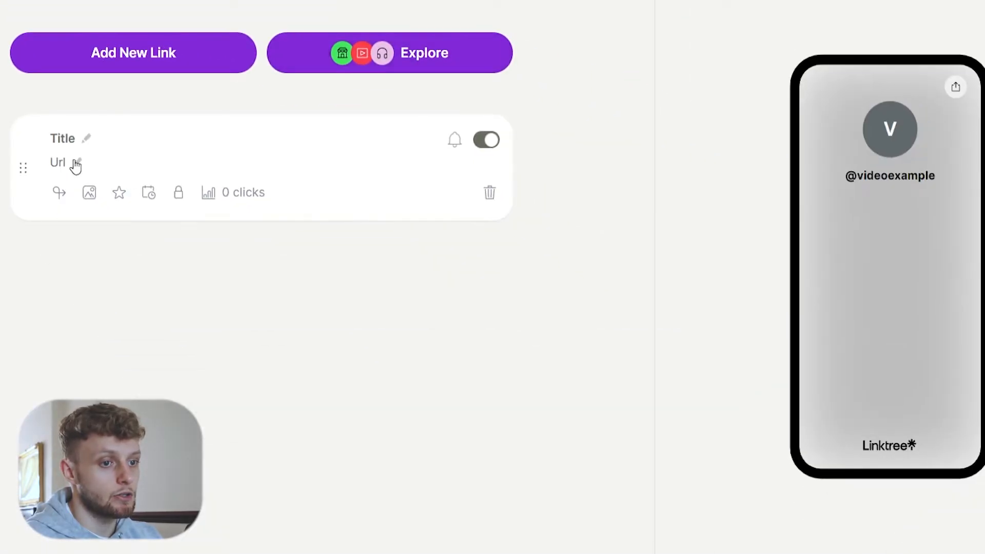
{"action": "left_click", "coordinate": [79, 160]}
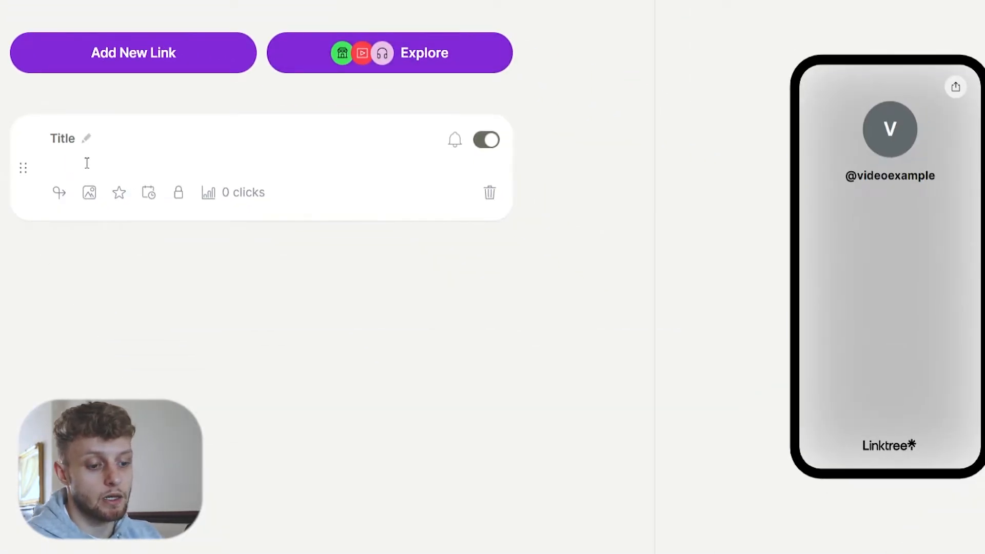
{"action": "key", "text": "ctrl+v"}
{"action": "left_click", "coordinate": [463, 347]}
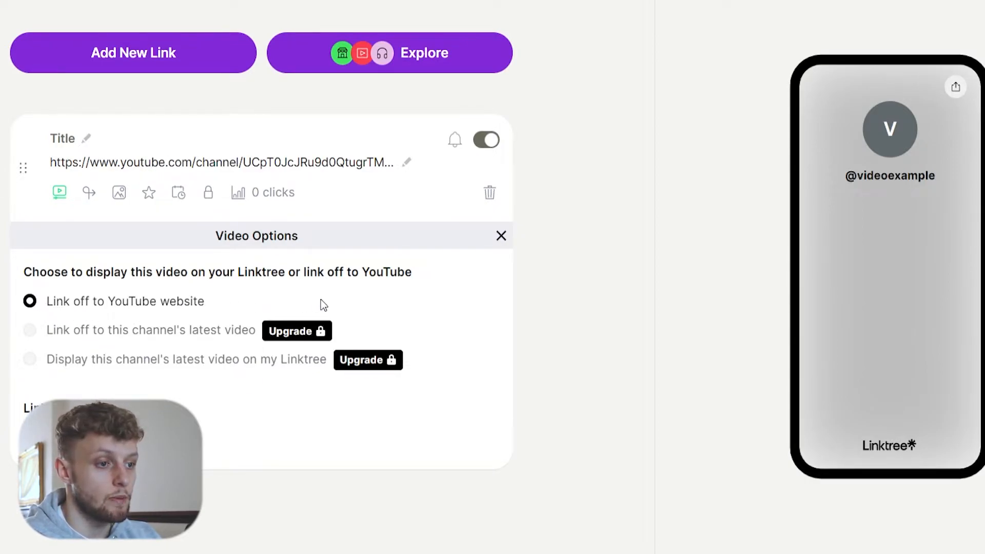
- Close the new link's video options and title the link "YouTube"
{"action": "left_click", "coordinate": [500, 235]}
{"action": "left_click", "coordinate": [92, 139]}
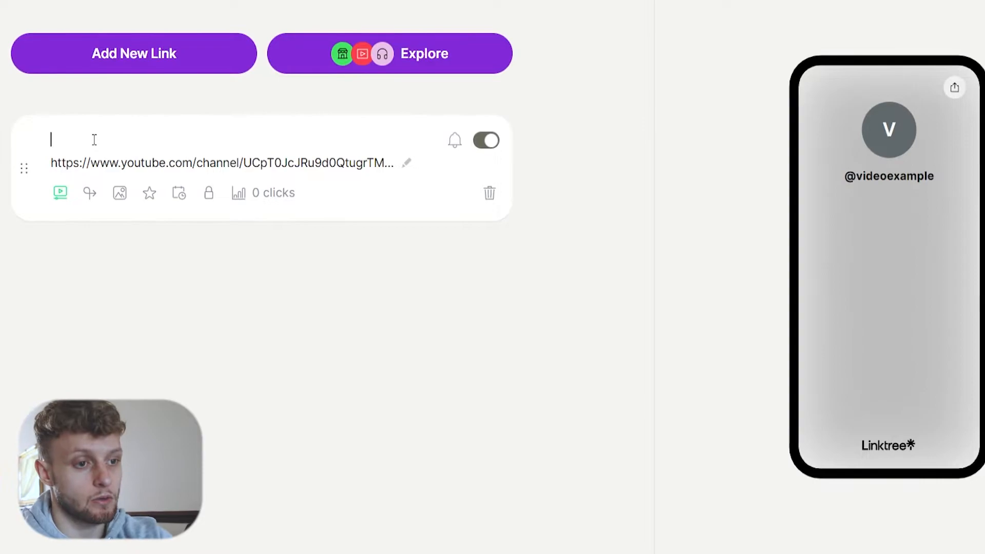
{"action": "type", "text": "YouTube"}
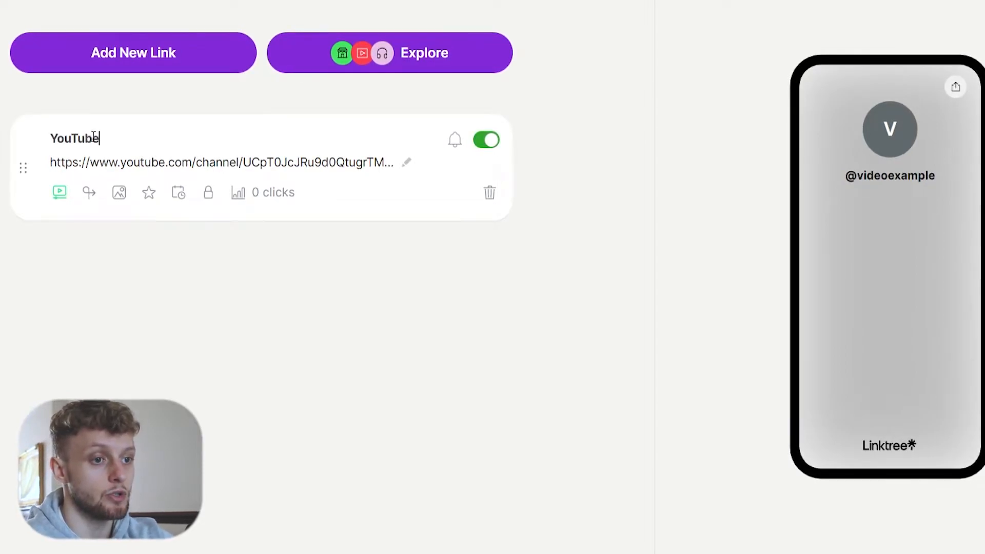
{"action": "key", "text": "Return"}
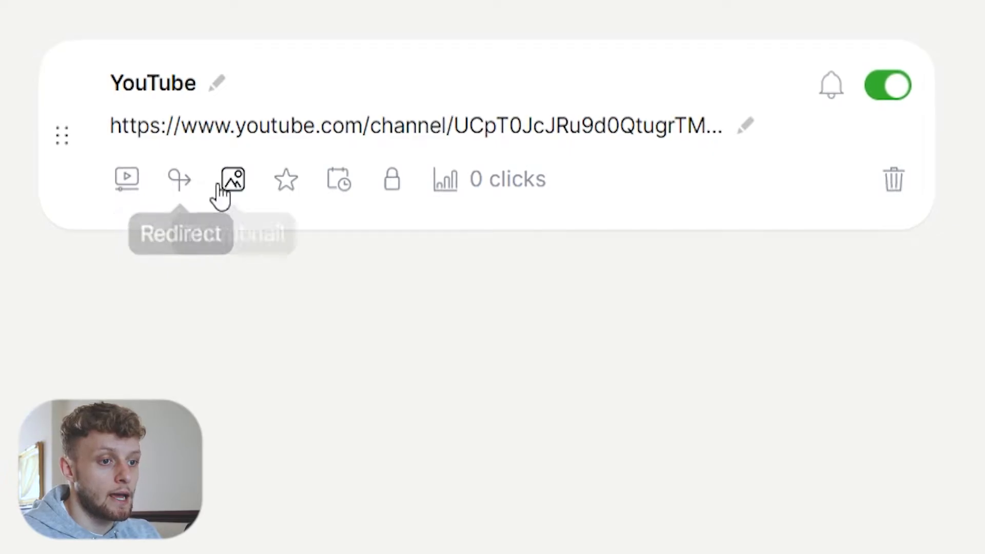
- Look through the Tabler Icons offered as thumbnails for the YouTube link and check its schedule option
{"action": "left_click", "coordinate": [233, 186]}
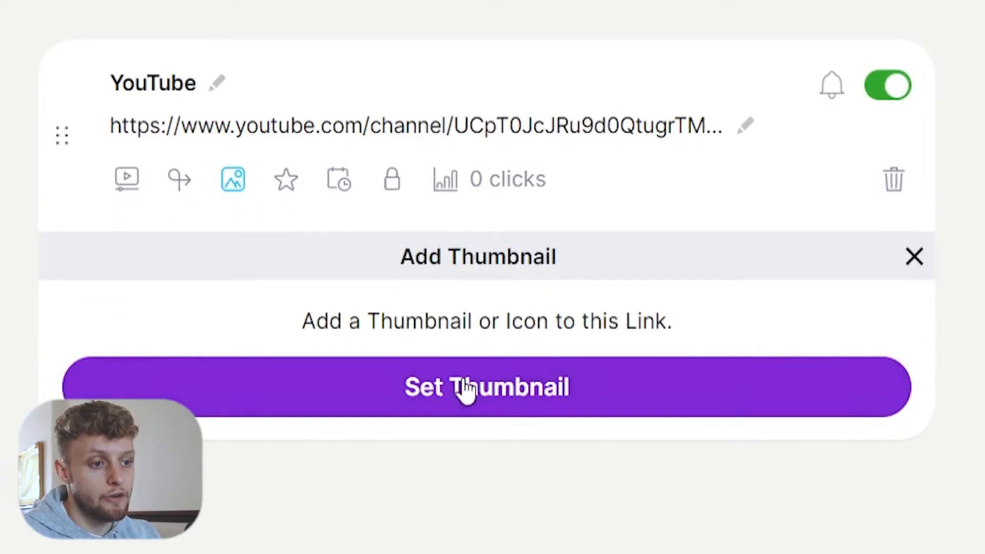
{"action": "left_click", "coordinate": [465, 390]}
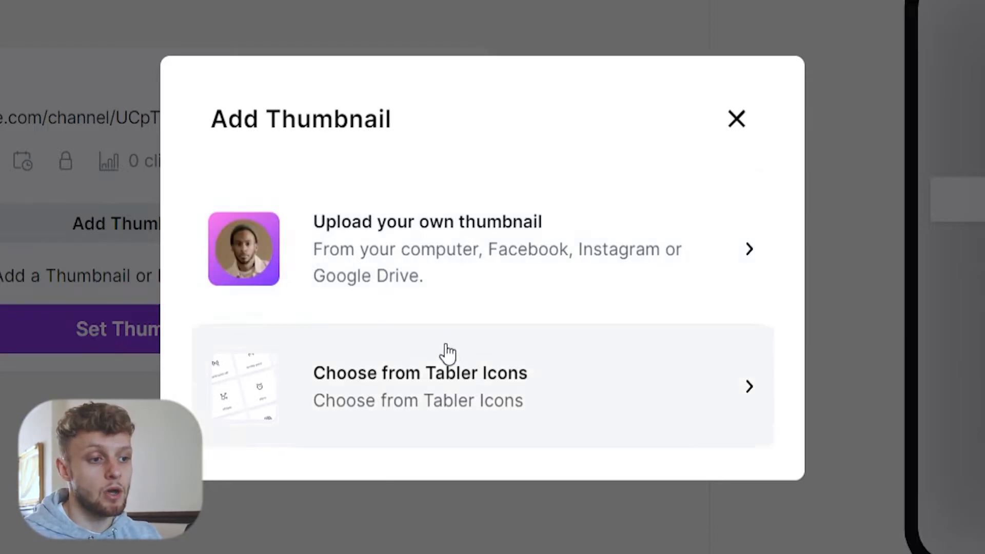
{"action": "left_click", "coordinate": [451, 390]}
{"action": "scroll", "coordinate": [548, 275], "scroll_direction": "down", "scroll_amount": 10}
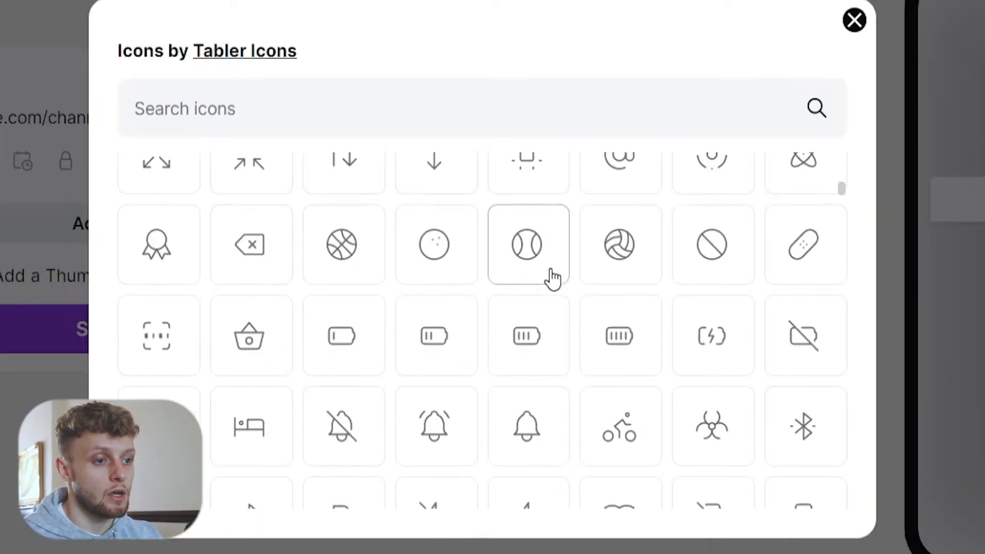
{"action": "scroll", "coordinate": [548, 274], "scroll_direction": "down", "scroll_amount": 15}
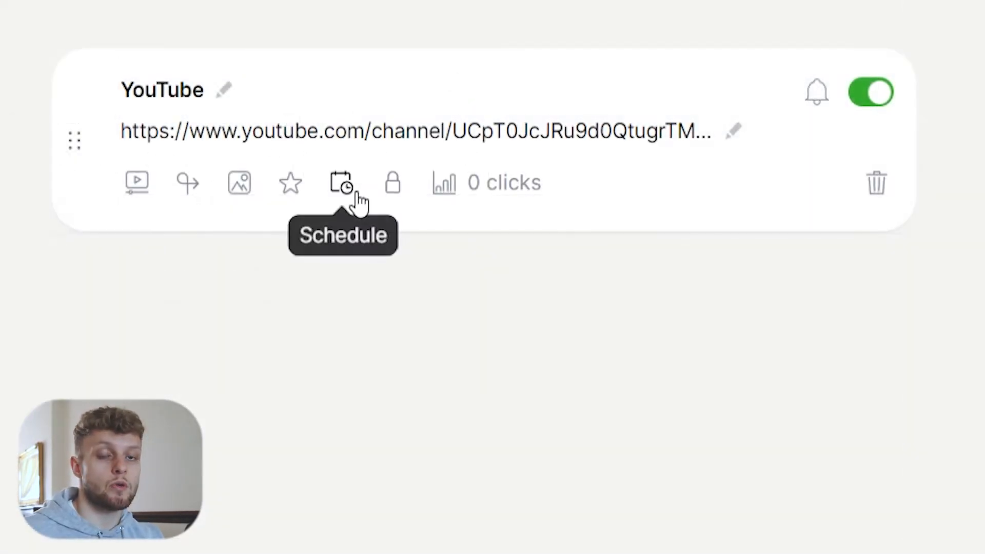
{"action": "left_click", "coordinate": [347, 194]}
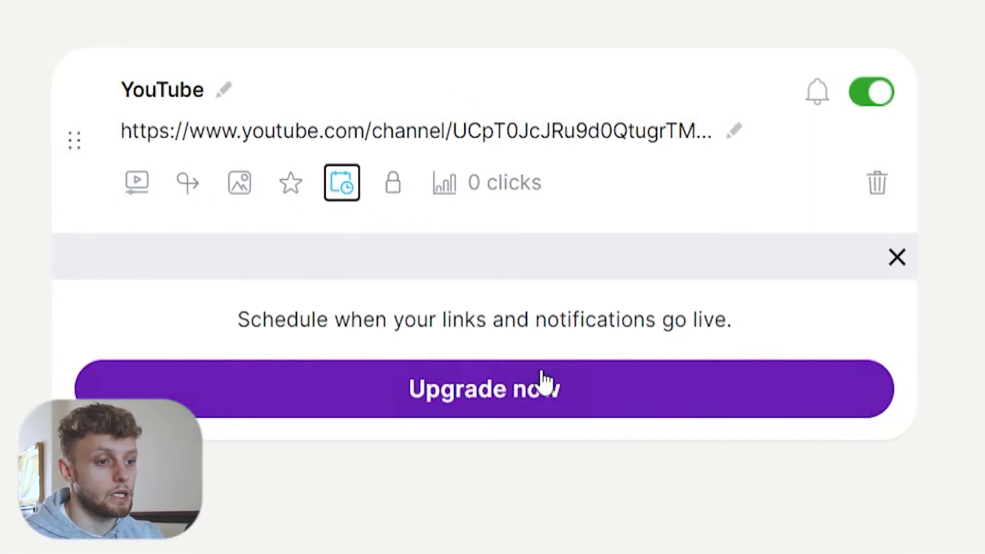
{"action": "left_click", "coordinate": [901, 265]}
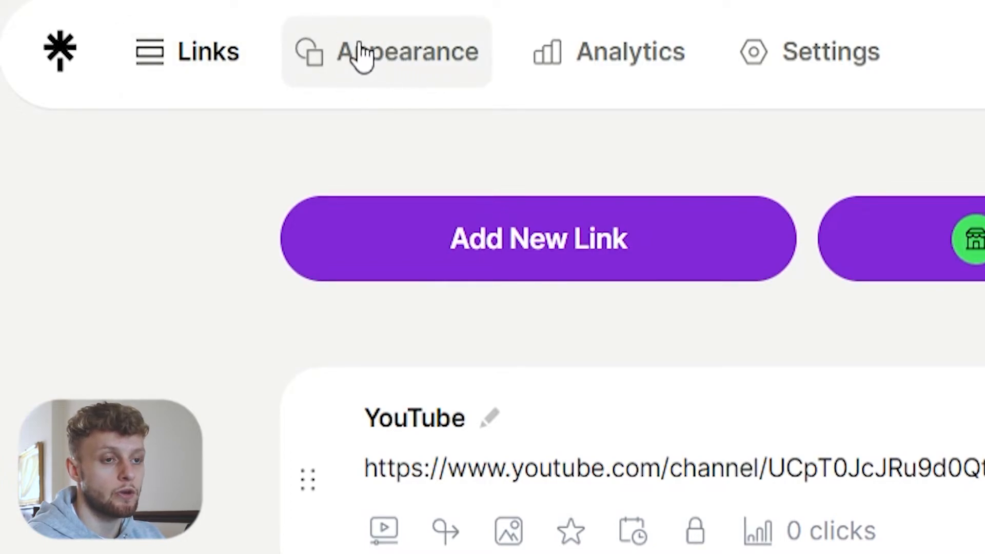
- Go to the Appearance settings and write "Hello world." as the profile's bio
{"action": "left_click", "coordinate": [486, 68]}
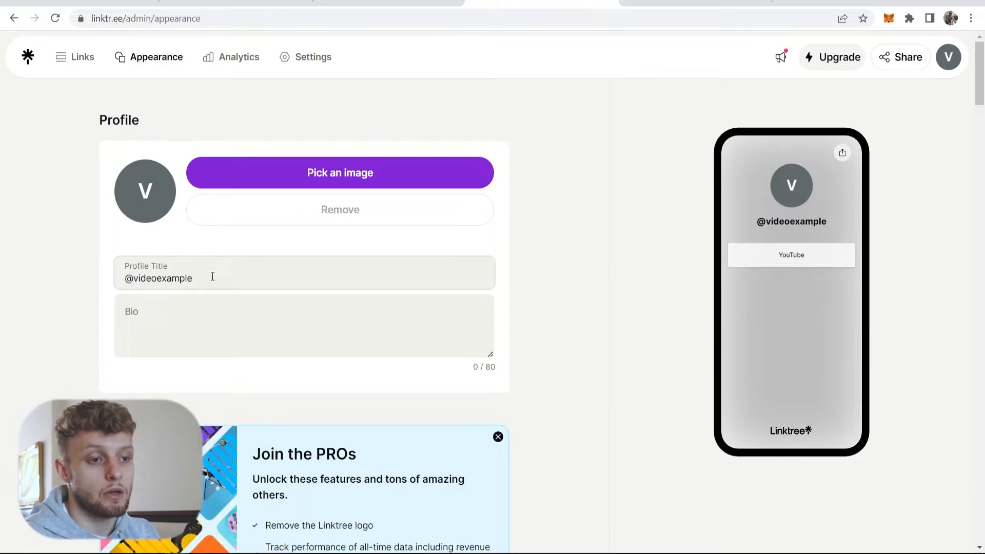
{"action": "triple_click", "coordinate": [136, 278]}
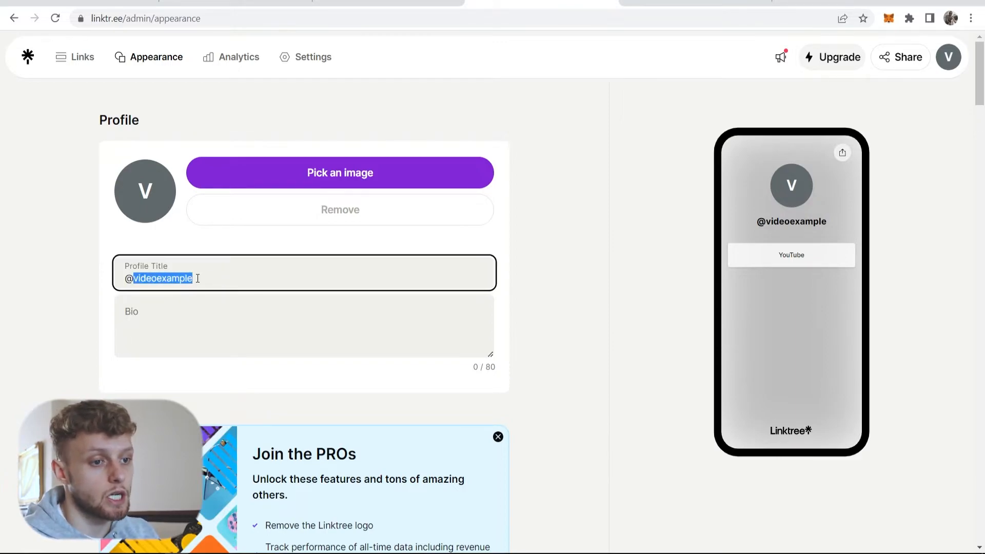
{"action": "left_click", "coordinate": [198, 285]}
{"action": "left_click", "coordinate": [193, 318]}
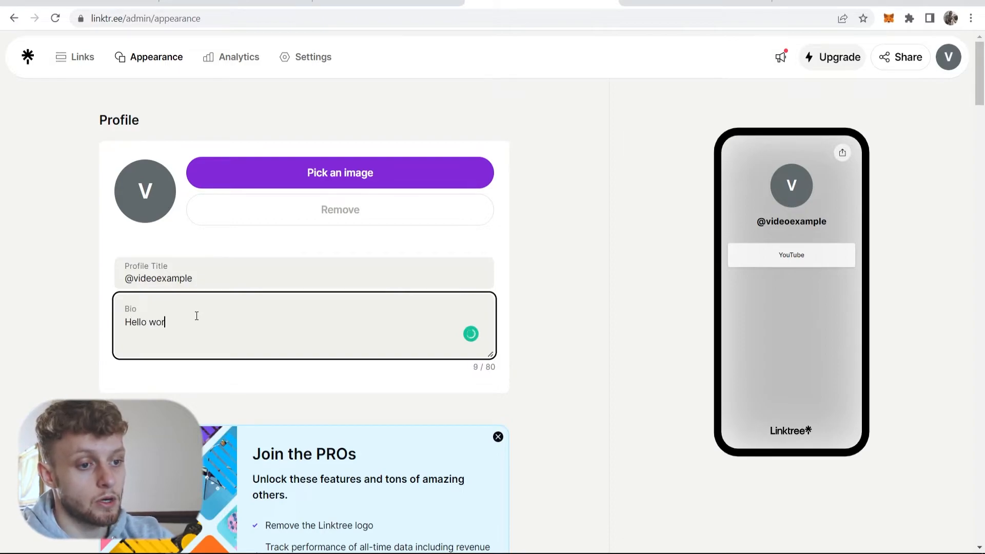
{"action": "left_click", "coordinate": [549, 252]}
{"action": "triple_click", "coordinate": [809, 234]}
{"action": "left_click", "coordinate": [808, 234]}
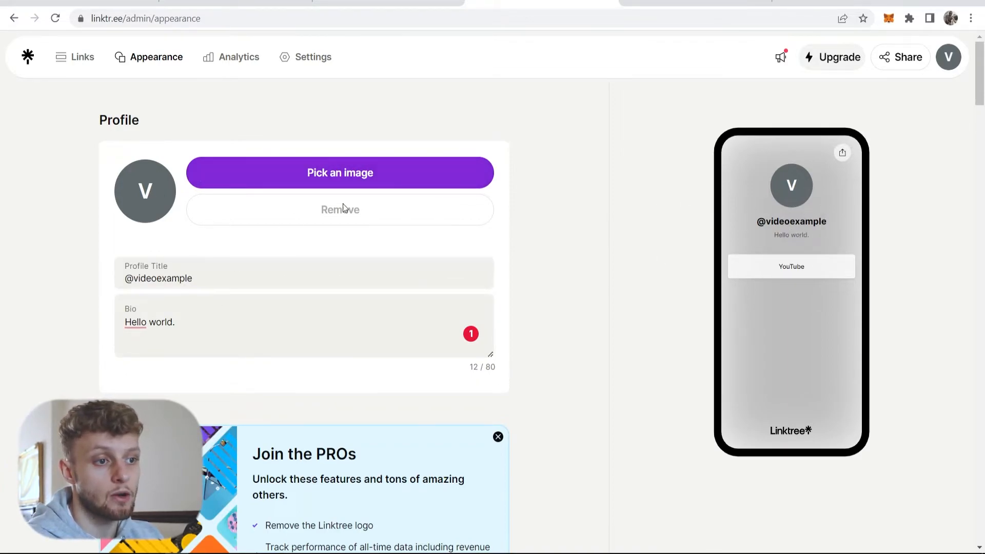
{"action": "left_click", "coordinate": [266, 181]}
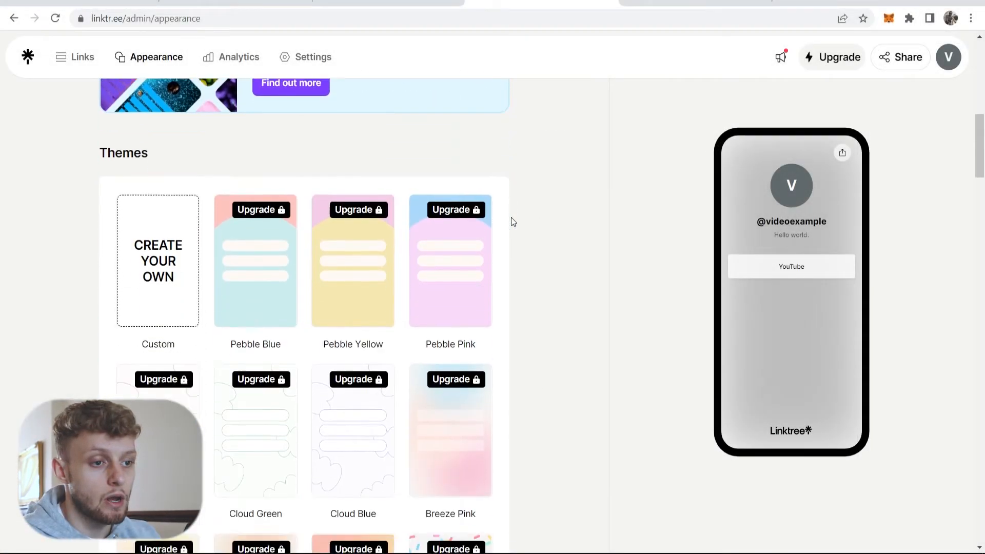
- Apply the Lake Black theme to the Linktree page
{"action": "scroll", "coordinate": [511, 217], "scroll_direction": "down", "scroll_amount": 1}
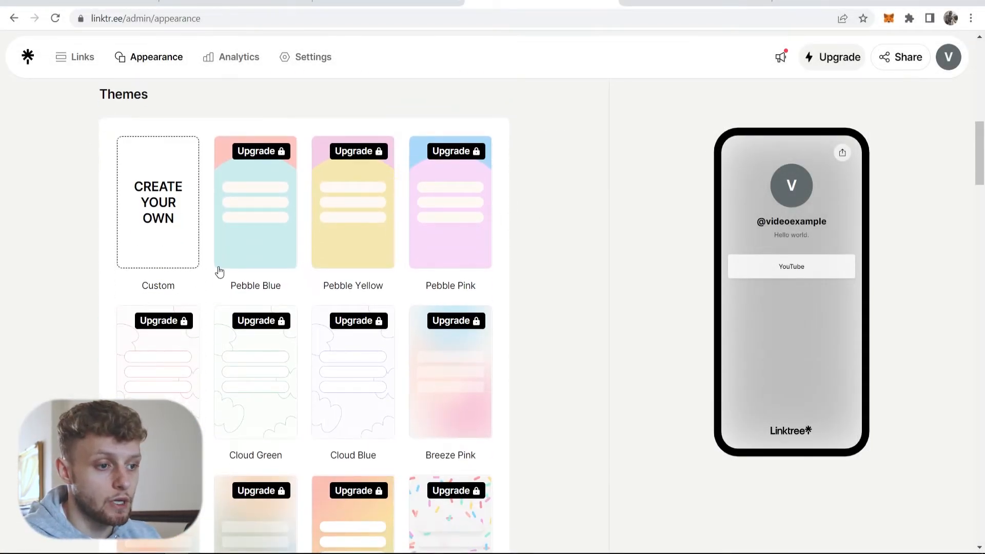
{"action": "scroll", "coordinate": [220, 272], "scroll_direction": "down", "scroll_amount": 8}
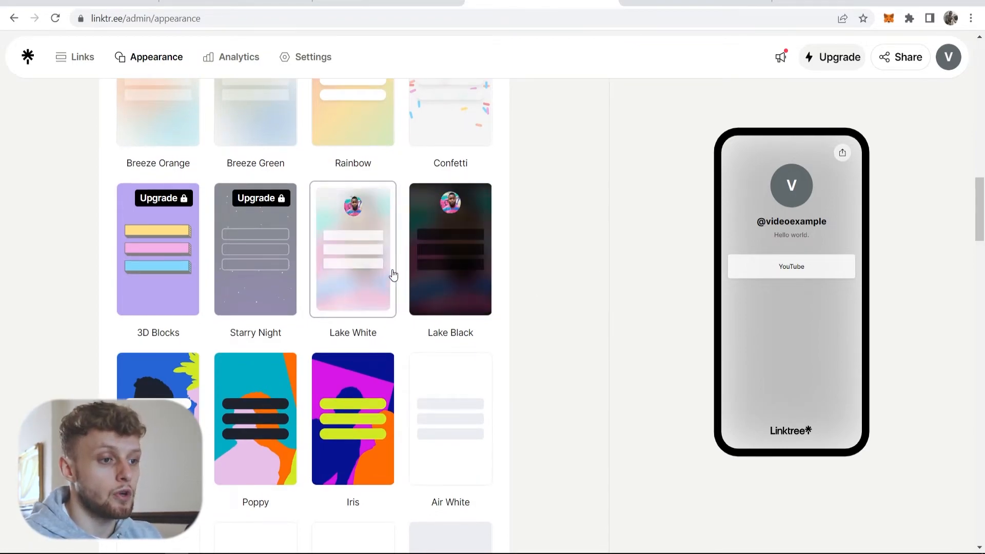
{"action": "scroll", "coordinate": [452, 359], "scroll_direction": "down", "scroll_amount": 2}
{"action": "scroll", "coordinate": [426, 375], "scroll_direction": "down", "scroll_amount": 1}
{"action": "scroll", "coordinate": [360, 216], "scroll_direction": "up", "scroll_amount": 2}
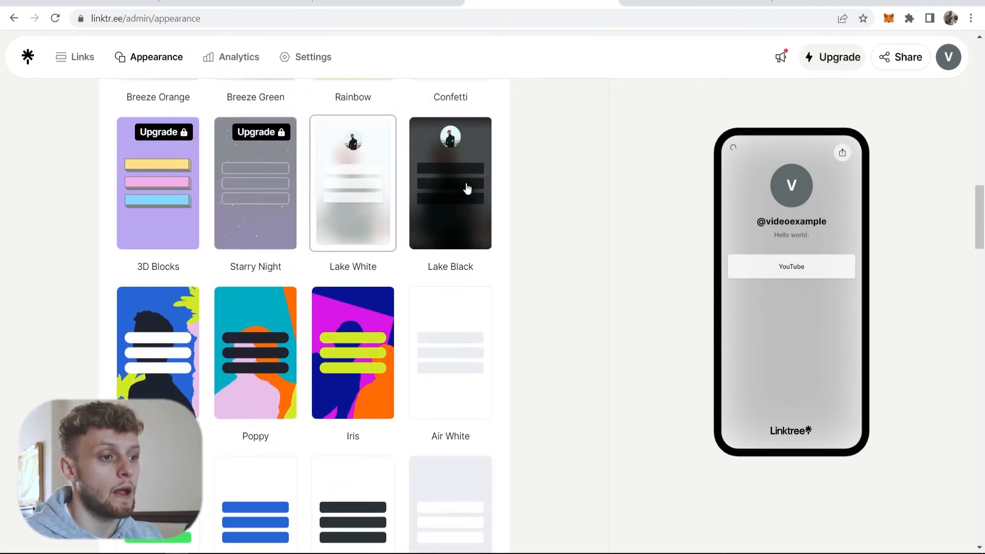
{"action": "left_click", "coordinate": [482, 234]}
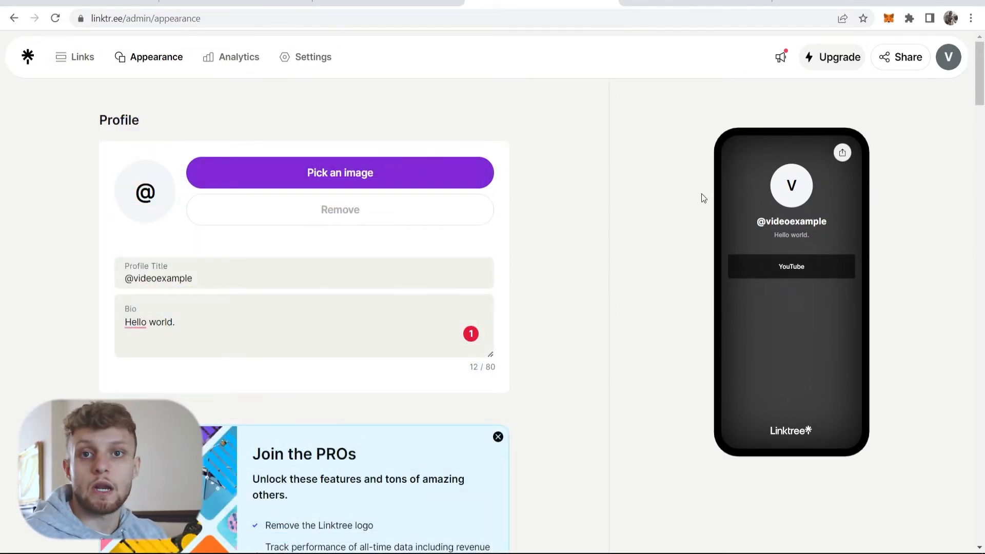
- Return to the Links page and copy the Linktree's share URL, linktr.ee/videoexample
{"action": "left_click", "coordinate": [66, 60]}
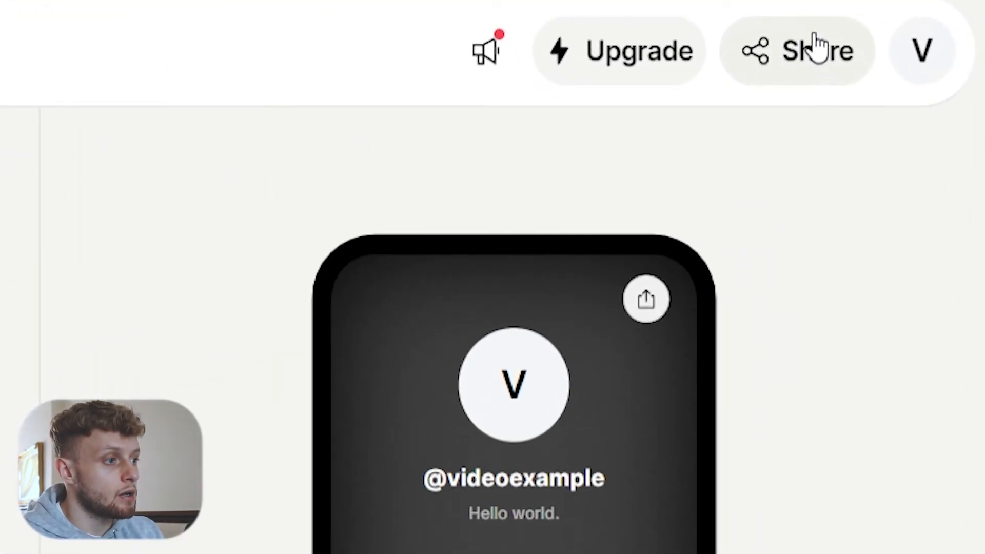
{"action": "left_click", "coordinate": [830, 54]}
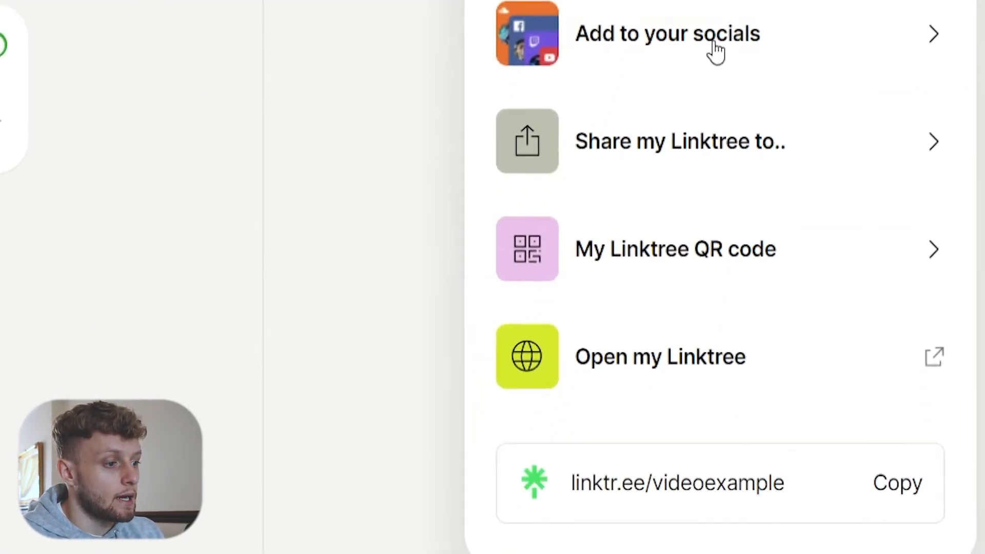
{"action": "left_click", "coordinate": [908, 490]}
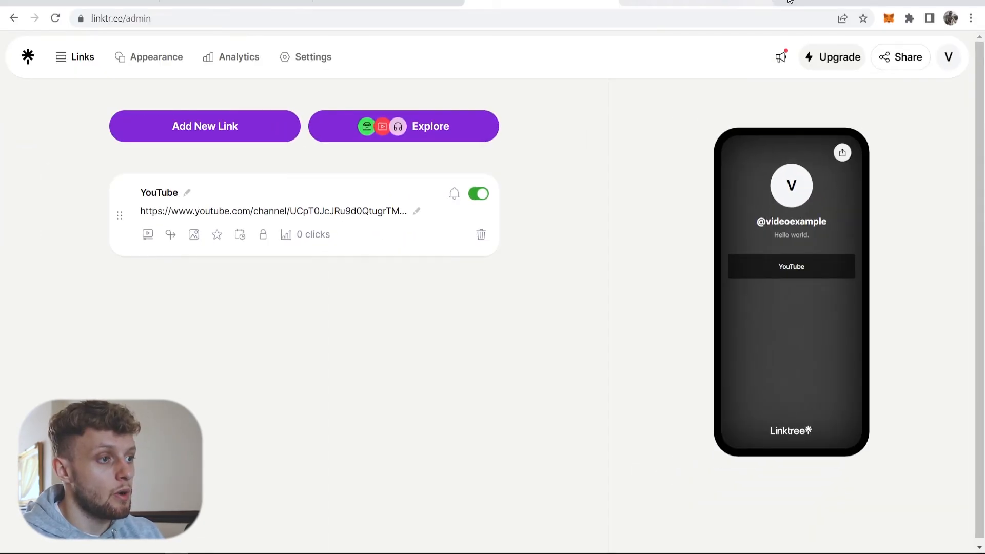
- Load linktr.ee/videoexample in a new browser tab and test the page's YouTube link
{"action": "left_click", "coordinate": [790, 2]}
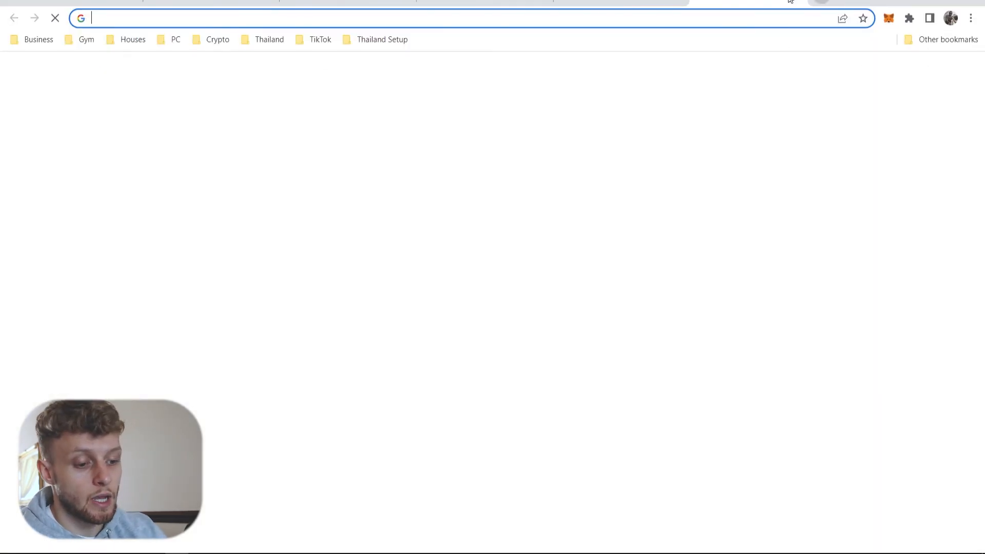
{"action": "type", "text": "https://linktr.ee/videoexample"}
{"action": "key", "text": "Return"}
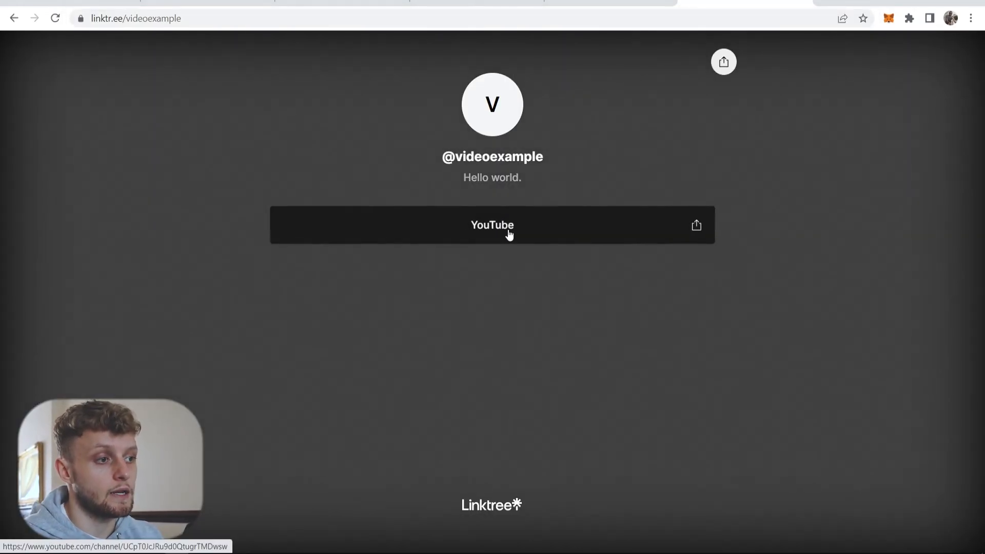
{"action": "left_click", "coordinate": [509, 235]}
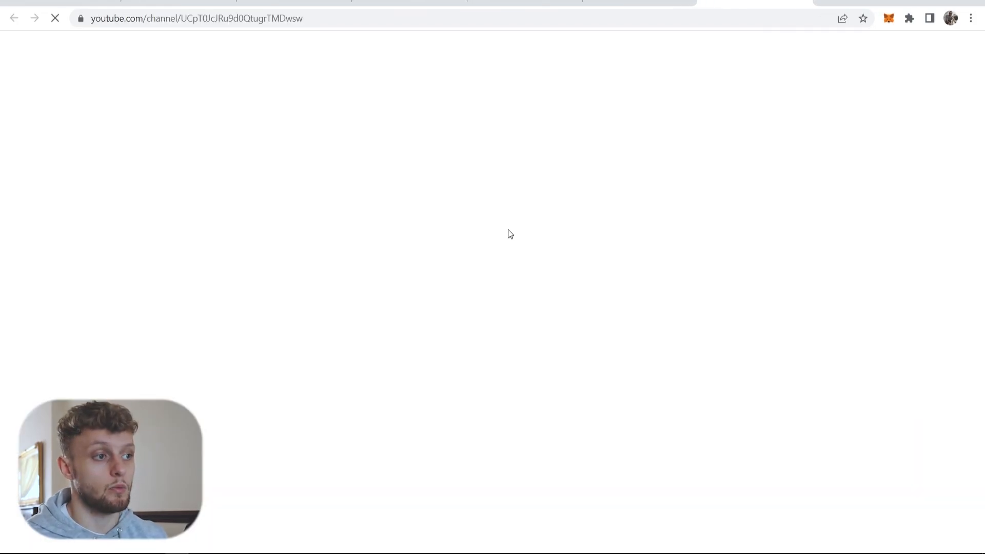